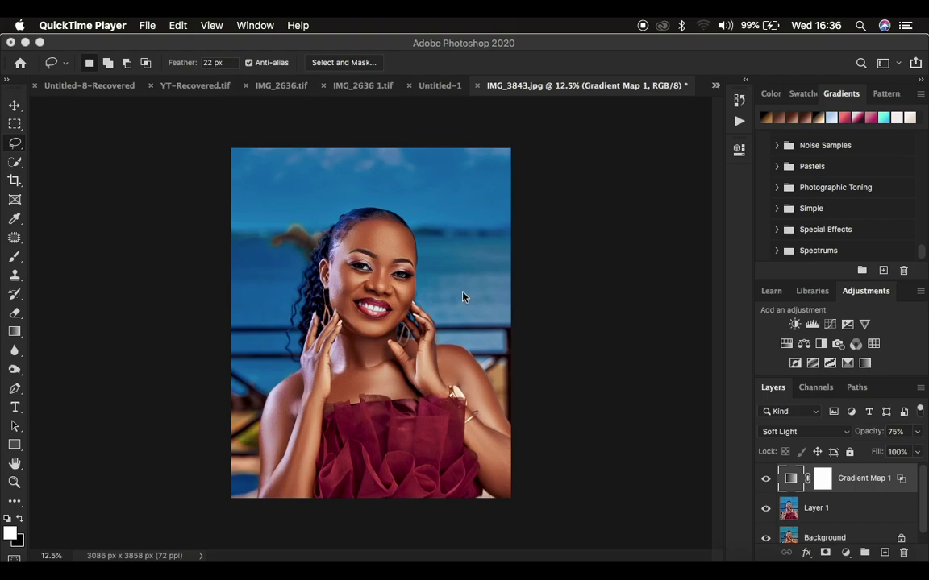
- Toggle Gradient Map 1's visibility to compare the toning, then delete the layer
{"action": "left_click", "coordinate": [764, 481]}
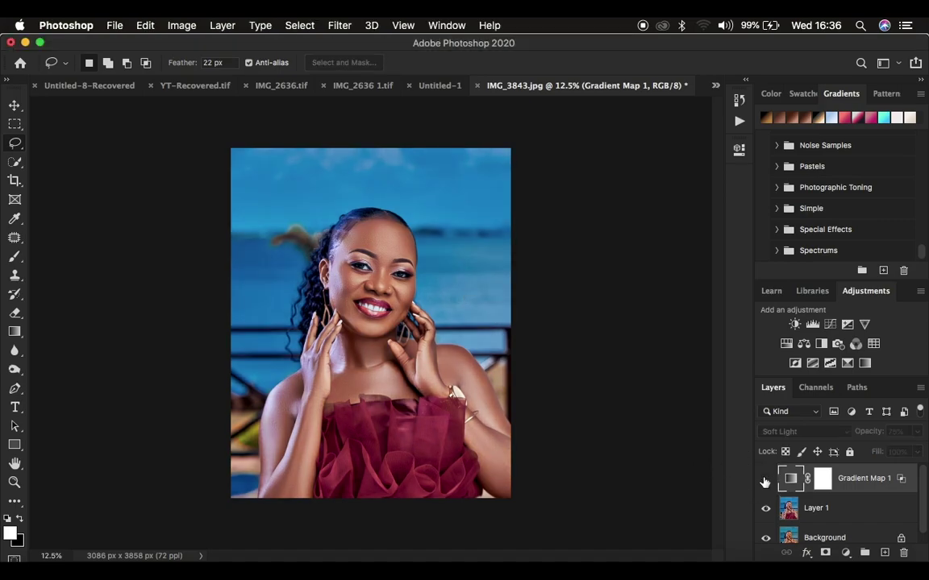
{"action": "left_click", "coordinate": [765, 481]}
{"action": "left_click", "coordinate": [765, 481]}
{"action": "left_click", "coordinate": [765, 481]}
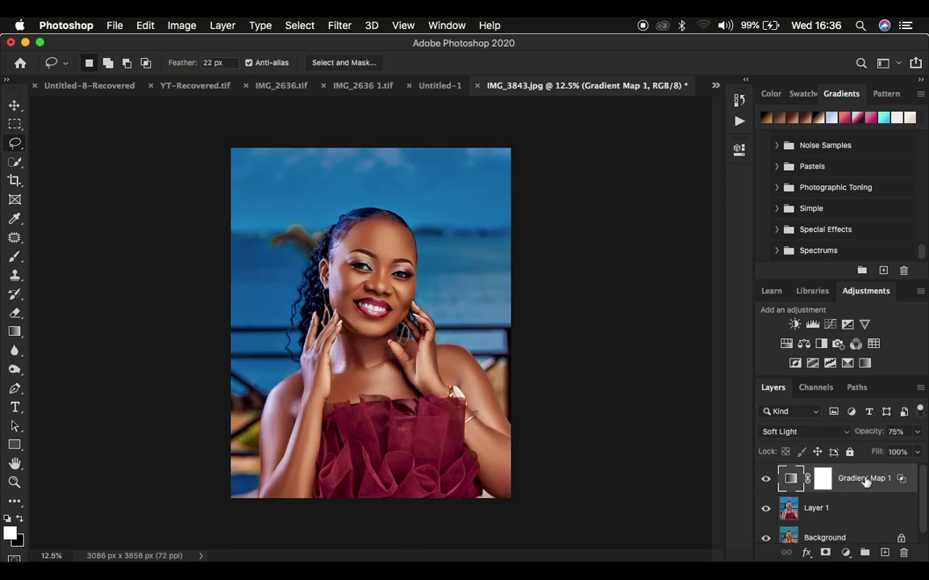
{"action": "key", "text": "Delete"}
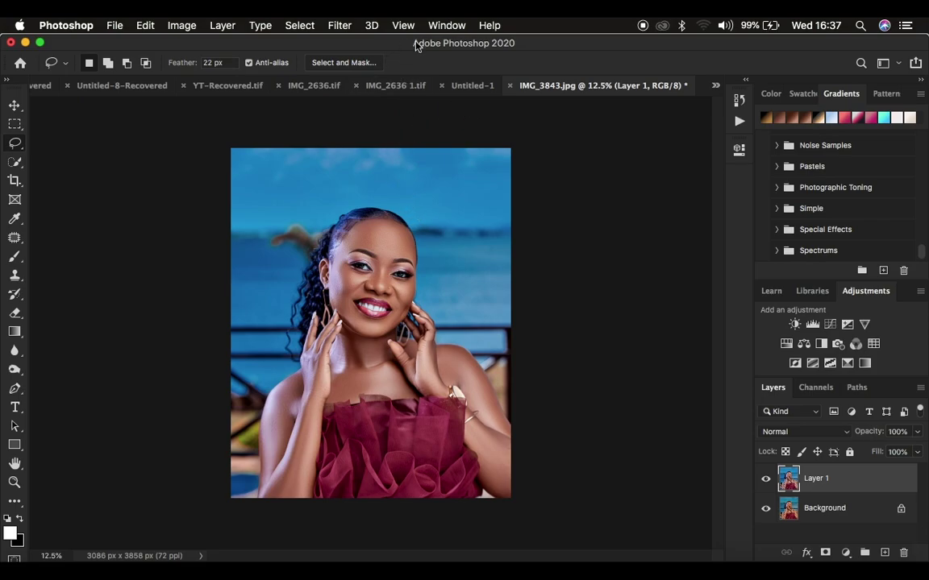
{"action": "left_click", "coordinate": [445, 25]}
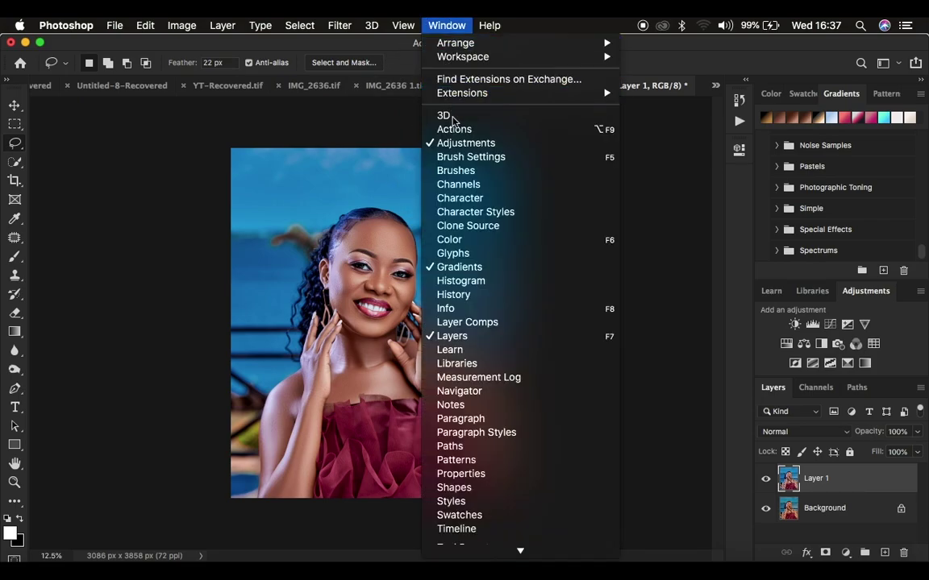
{"action": "left_click", "coordinate": [477, 267]}
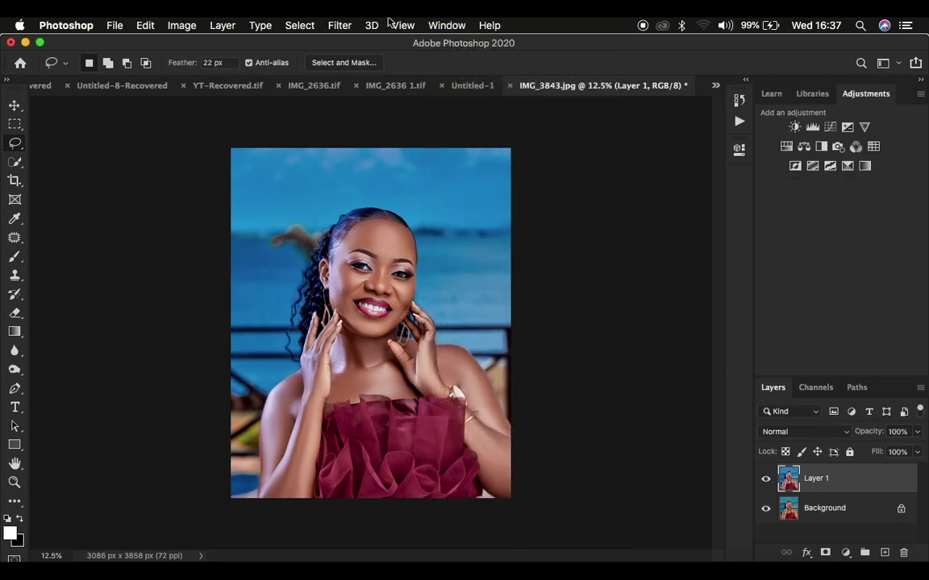
{"action": "left_click", "coordinate": [435, 25]}
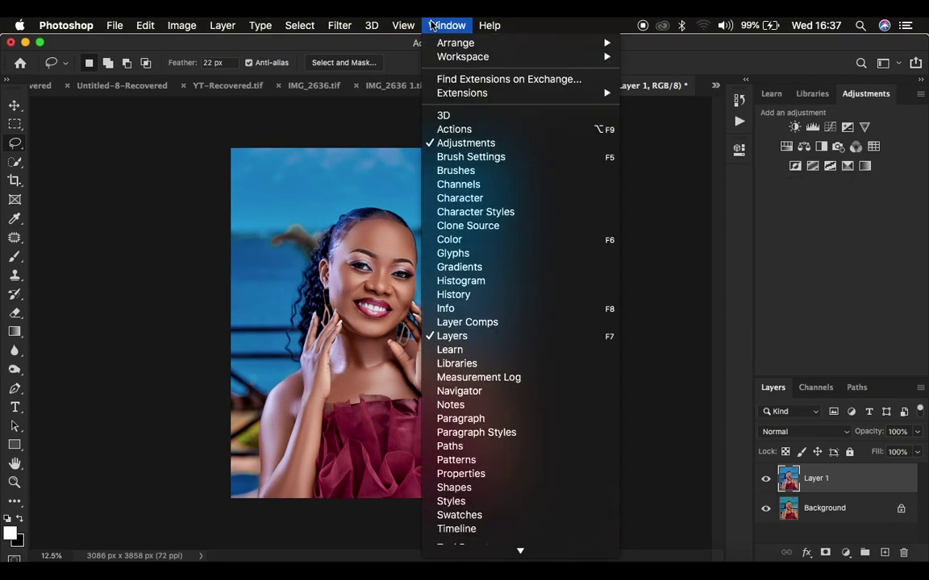
{"action": "left_click", "coordinate": [472, 267]}
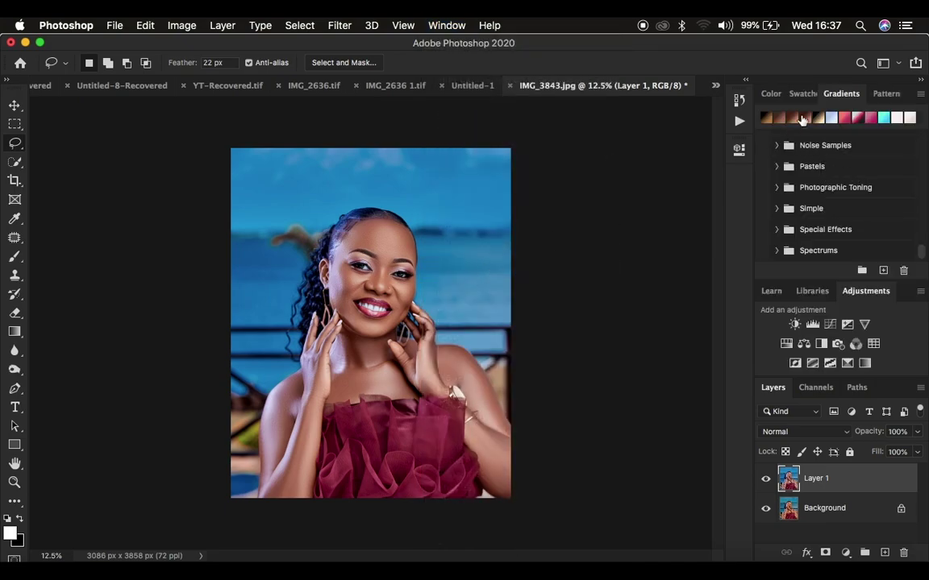
{"action": "left_click", "coordinate": [842, 198]}
{"action": "scroll", "coordinate": [842, 200], "scroll_direction": "up", "scroll_amount": 3}
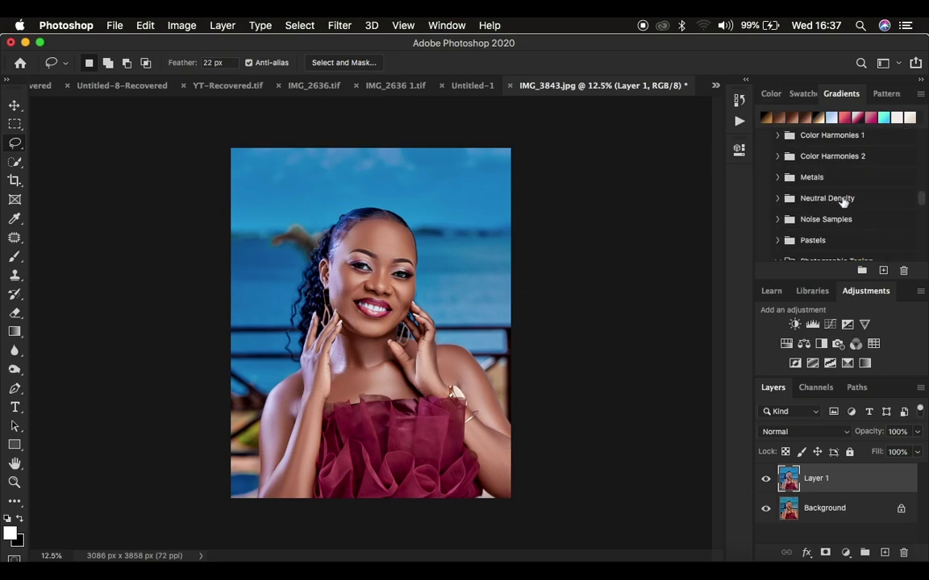
{"action": "scroll", "coordinate": [849, 201], "scroll_direction": "down", "scroll_amount": 3}
{"action": "scroll", "coordinate": [851, 205], "scroll_direction": "up", "scroll_amount": 10}
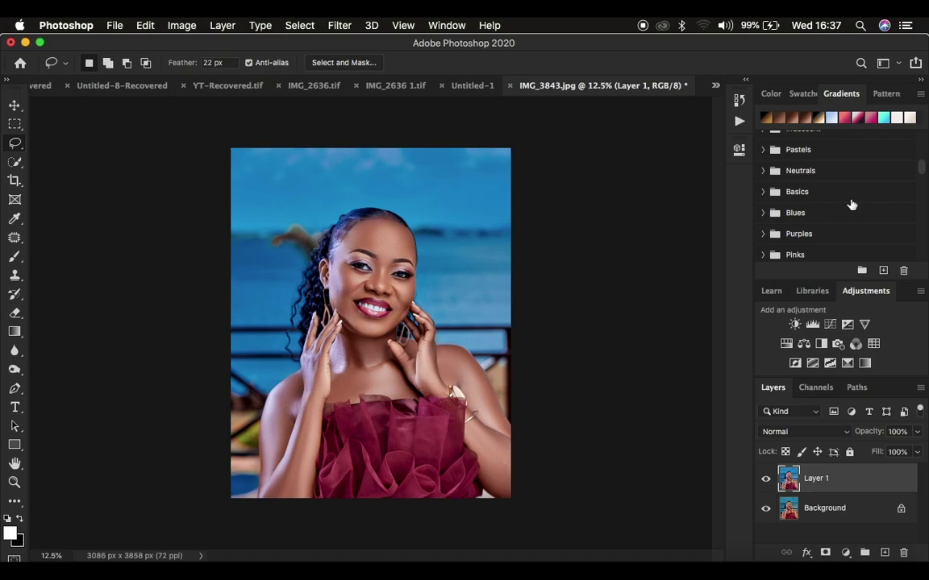
{"action": "scroll", "coordinate": [852, 204], "scroll_direction": "down", "scroll_amount": 8}
{"action": "scroll", "coordinate": [851, 205], "scroll_direction": "up", "scroll_amount": 6}
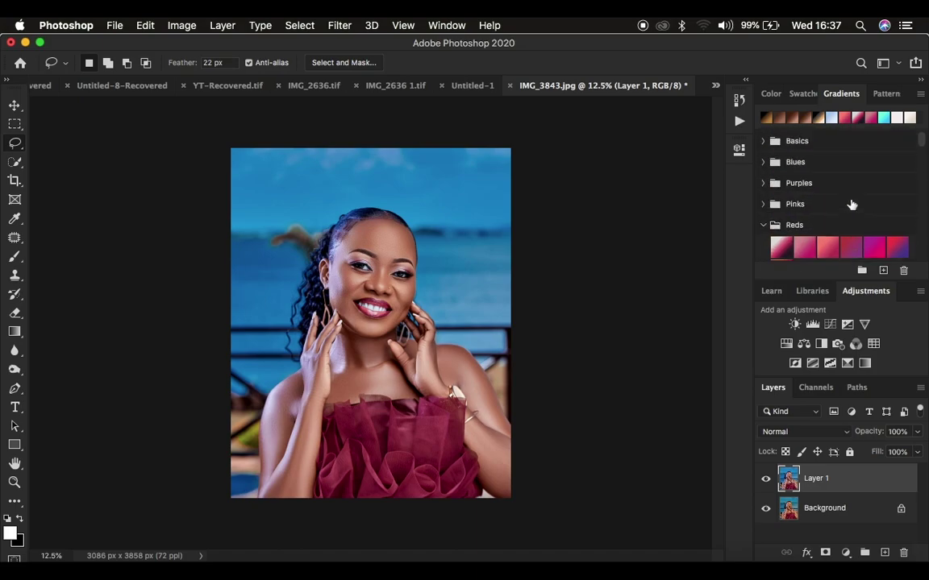
- Add the Legacy Gradients presets to the Gradients panel
{"action": "left_click", "coordinate": [921, 96]}
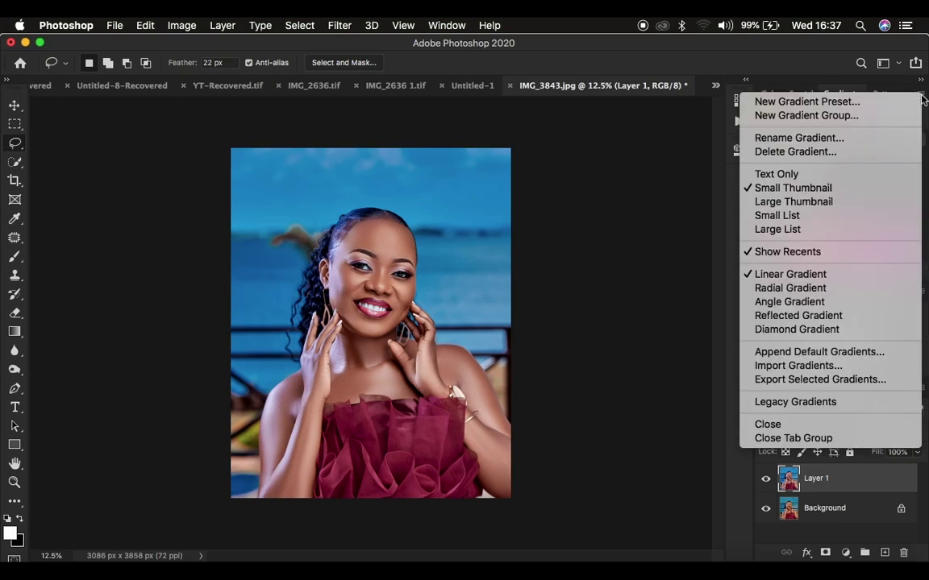
{"action": "left_click", "coordinate": [817, 403]}
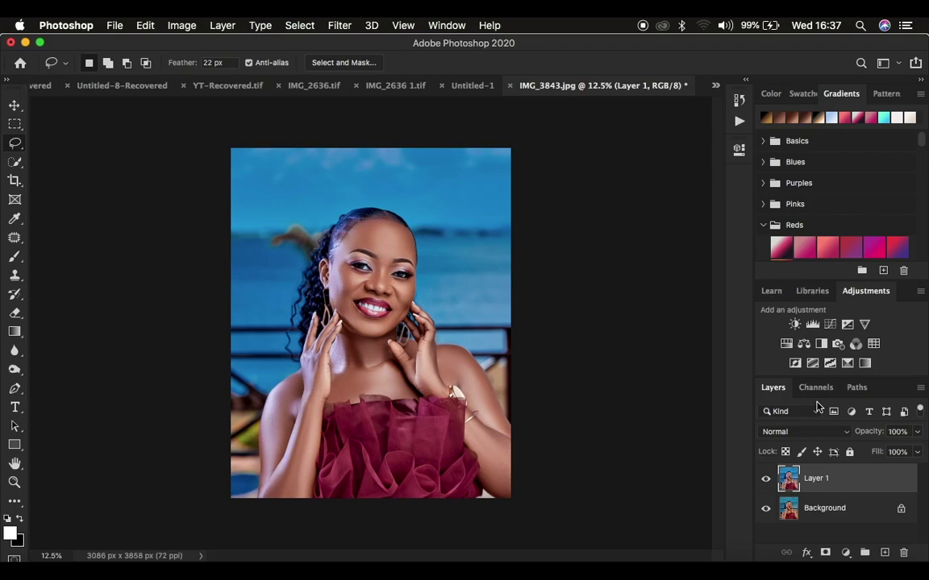
{"action": "scroll", "coordinate": [848, 215], "scroll_direction": "down", "scroll_amount": 10}
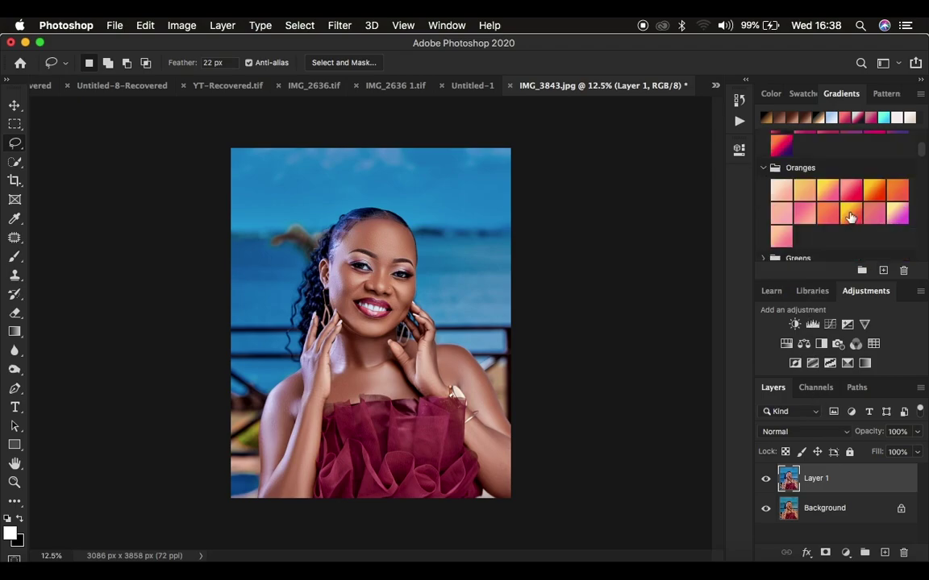
{"action": "scroll", "coordinate": [850, 216], "scroll_direction": "down", "scroll_amount": 10}
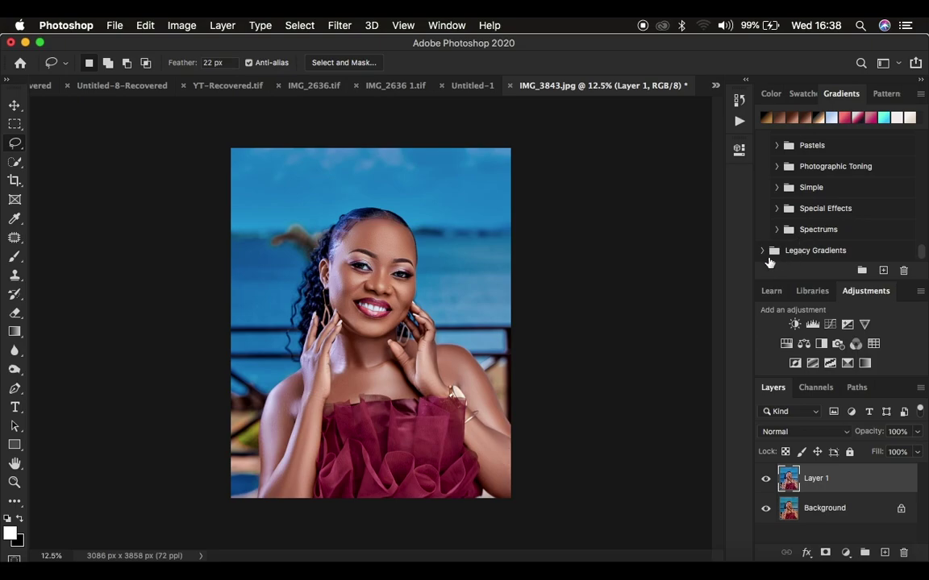
{"action": "scroll", "coordinate": [833, 236], "scroll_direction": "up", "scroll_amount": 5}
{"action": "scroll", "coordinate": [833, 235], "scroll_direction": "down", "scroll_amount": 4}
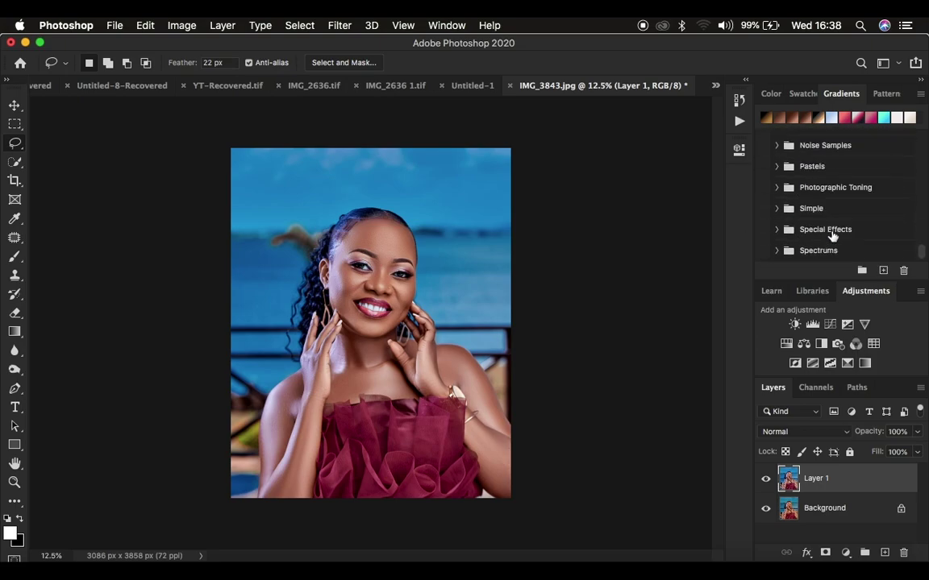
- Expand the Photographic Toning gradient group to browse its presets
{"action": "left_click", "coordinate": [777, 187]}
{"action": "scroll", "coordinate": [838, 235], "scroll_direction": "down", "scroll_amount": 3}
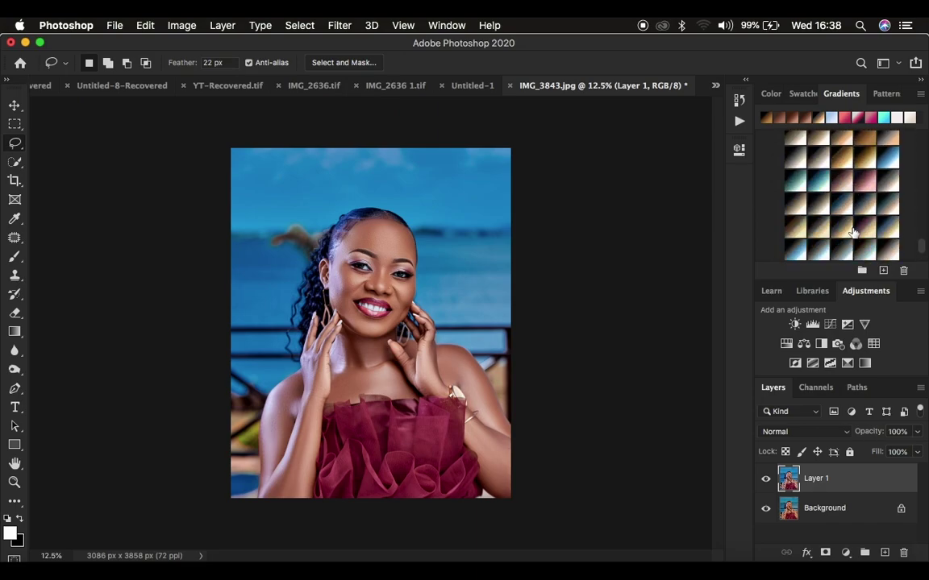
{"action": "scroll", "coordinate": [853, 234], "scroll_direction": "up", "scroll_amount": 3}
{"action": "scroll", "coordinate": [853, 234], "scroll_direction": "down", "scroll_amount": 5}
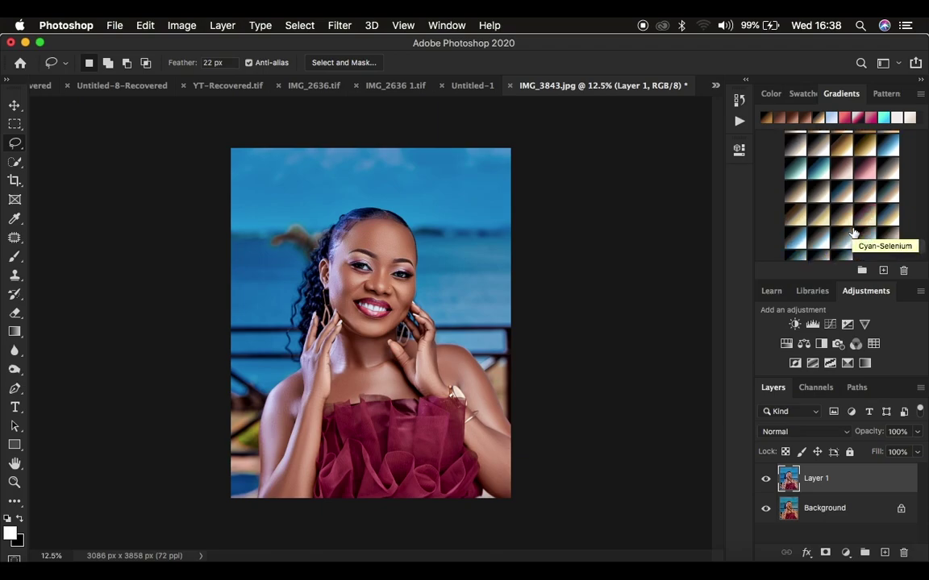
{"action": "scroll", "coordinate": [852, 233], "scroll_direction": "up", "scroll_amount": 5}
{"action": "scroll", "coordinate": [839, 194], "scroll_direction": "down", "scroll_amount": 4}
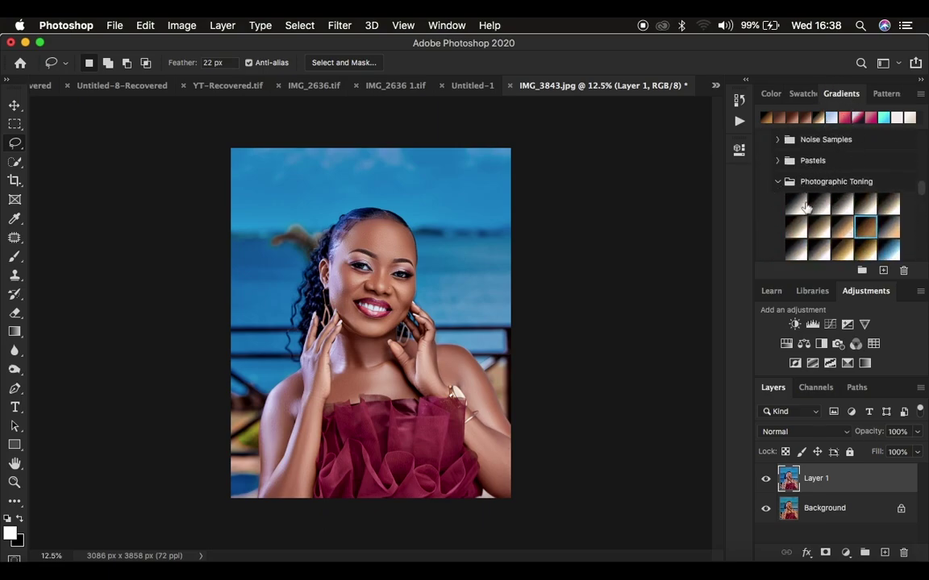
- Add a Gradient Map adjustment layer above Layer 1
{"action": "left_click", "coordinate": [844, 552]}
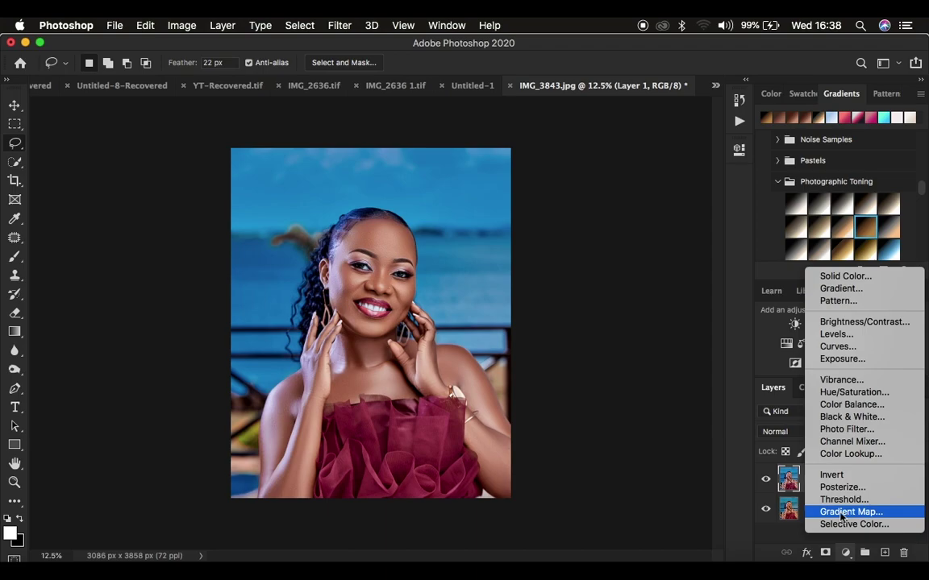
{"action": "left_click", "coordinate": [848, 513]}
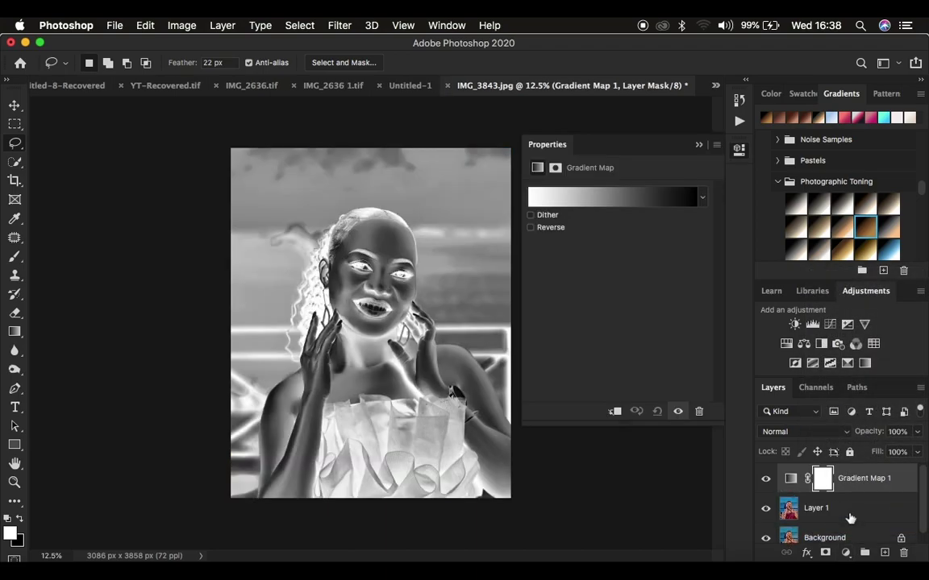
- In the Gradient Editor, expand Legacy Gradients and its Photographic Toning presets
{"action": "left_click", "coordinate": [607, 200]}
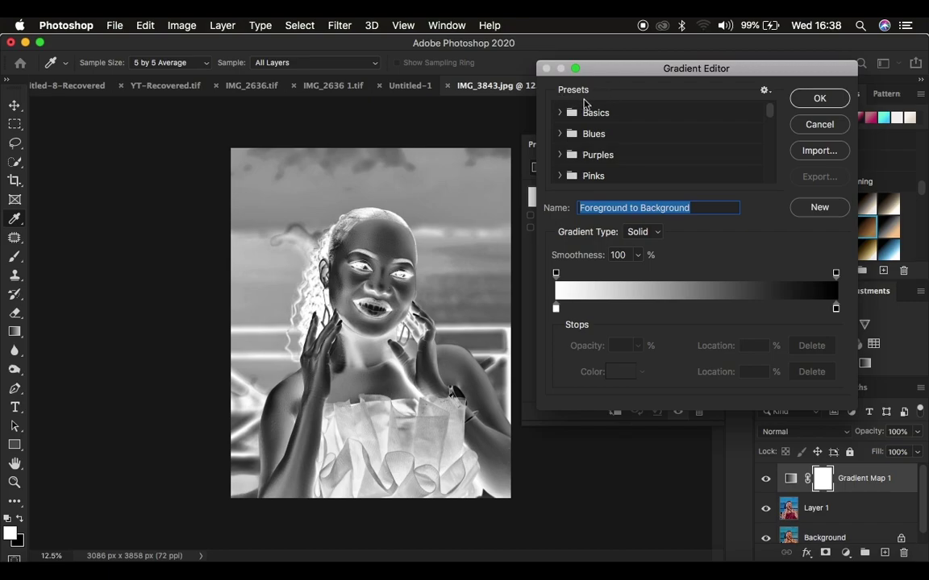
{"action": "scroll", "coordinate": [665, 169], "scroll_direction": "down", "scroll_amount": 10}
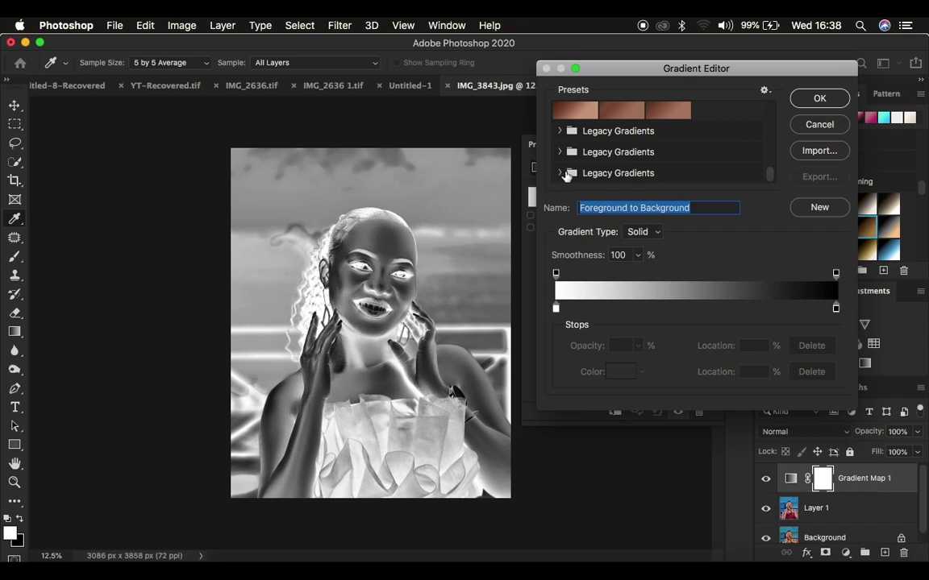
{"action": "left_click", "coordinate": [561, 174]}
{"action": "scroll", "coordinate": [641, 167], "scroll_direction": "down", "scroll_amount": 5}
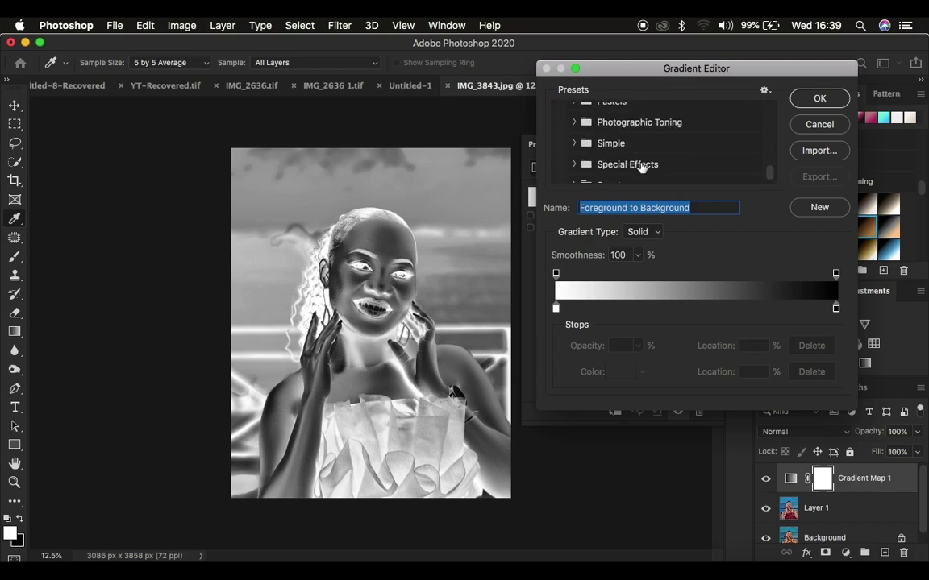
{"action": "left_click", "coordinate": [574, 123]}
{"action": "scroll", "coordinate": [674, 151], "scroll_direction": "down", "scroll_amount": 3}
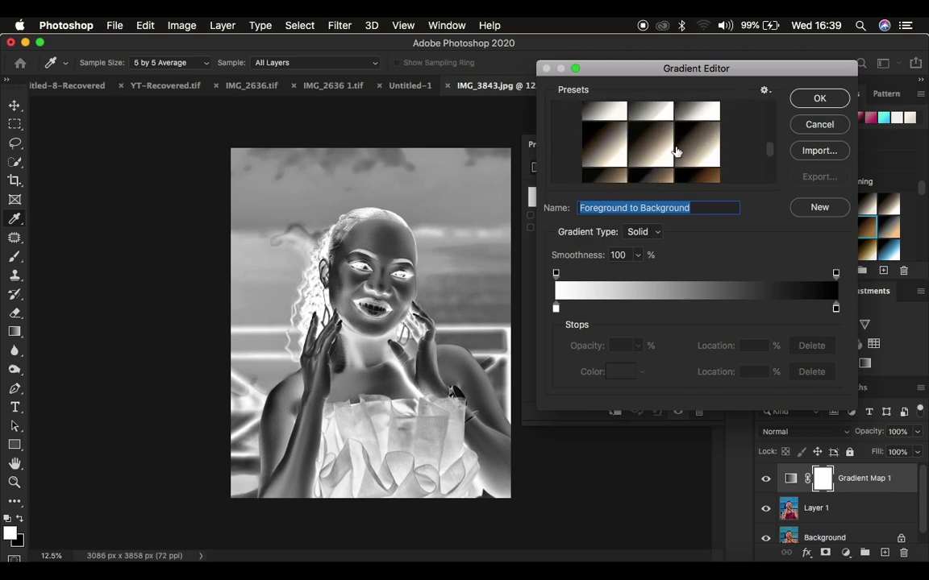
{"action": "scroll", "coordinate": [677, 153], "scroll_direction": "down", "scroll_amount": 2}
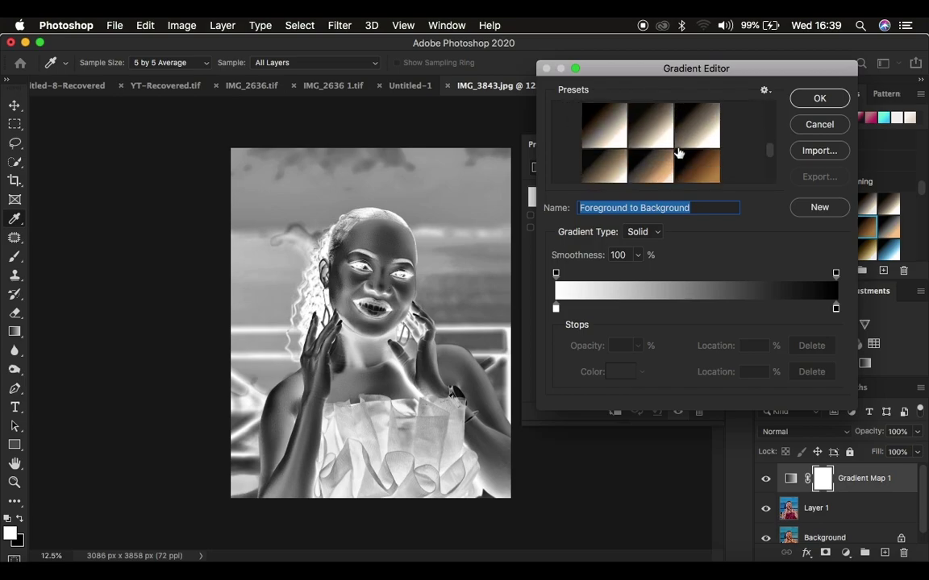
{"action": "scroll", "coordinate": [677, 153], "scroll_direction": "down", "scroll_amount": 3}
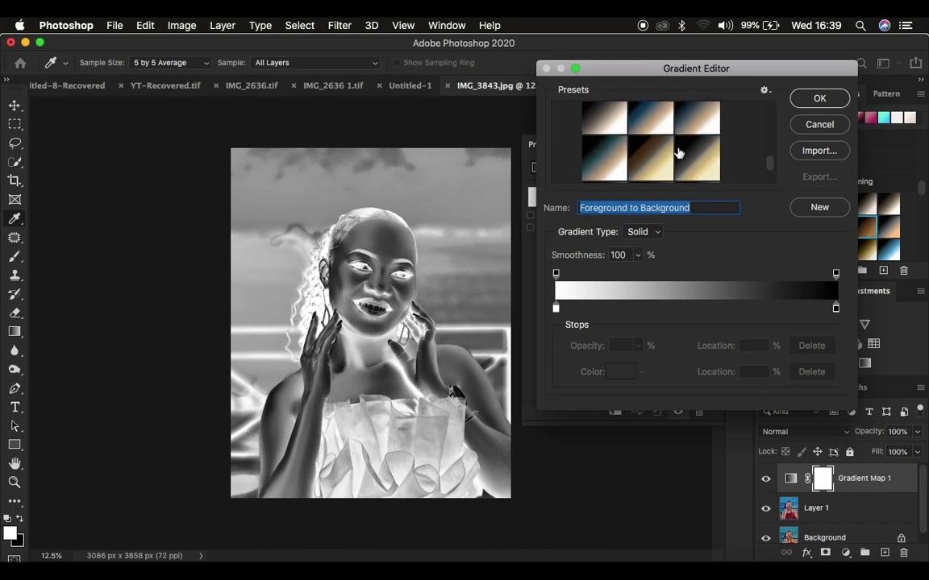
{"action": "scroll", "coordinate": [677, 153], "scroll_direction": "up", "scroll_amount": 4}
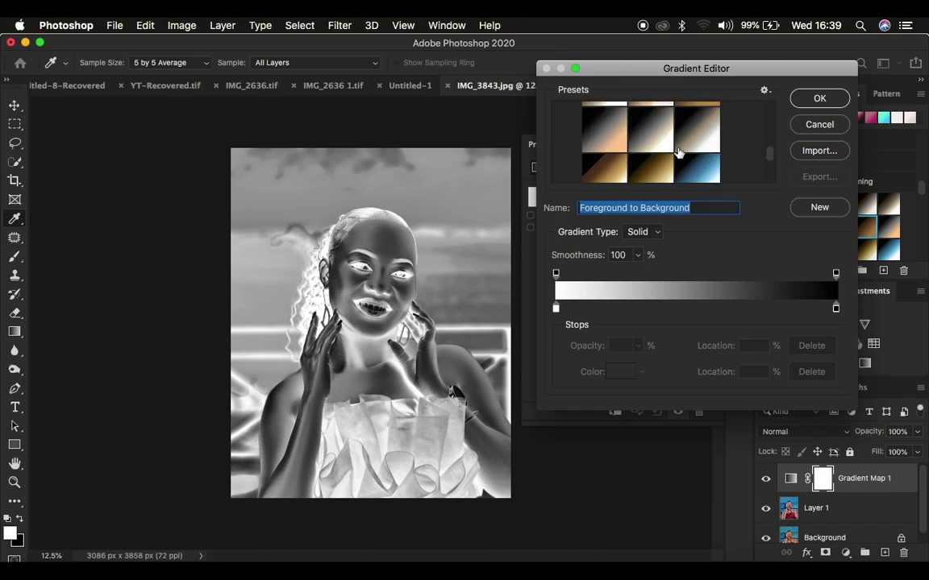
{"action": "scroll", "coordinate": [677, 152], "scroll_direction": "up", "scroll_amount": 1}
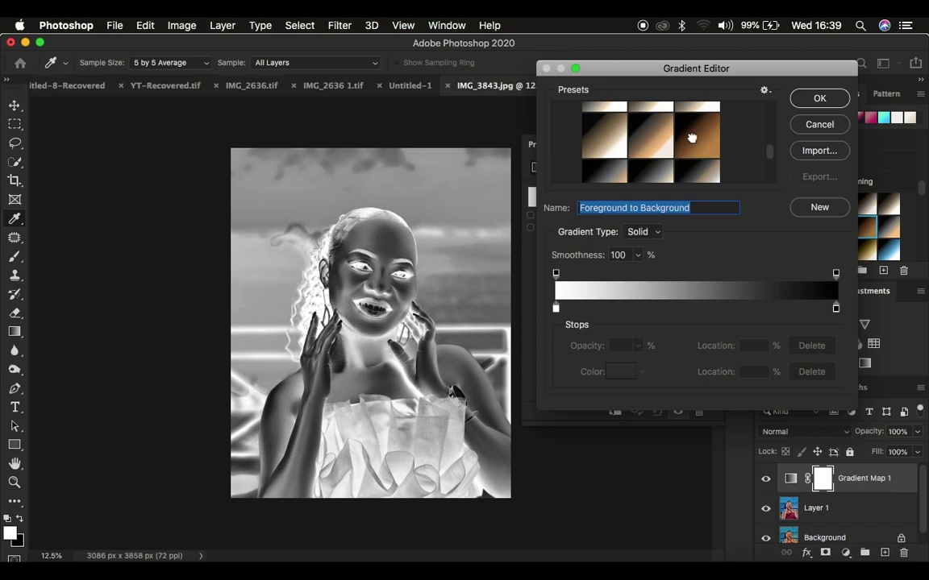
- Apply the Sepia Antique gradient and close the Gradient Map properties
{"action": "left_click", "coordinate": [693, 143]}
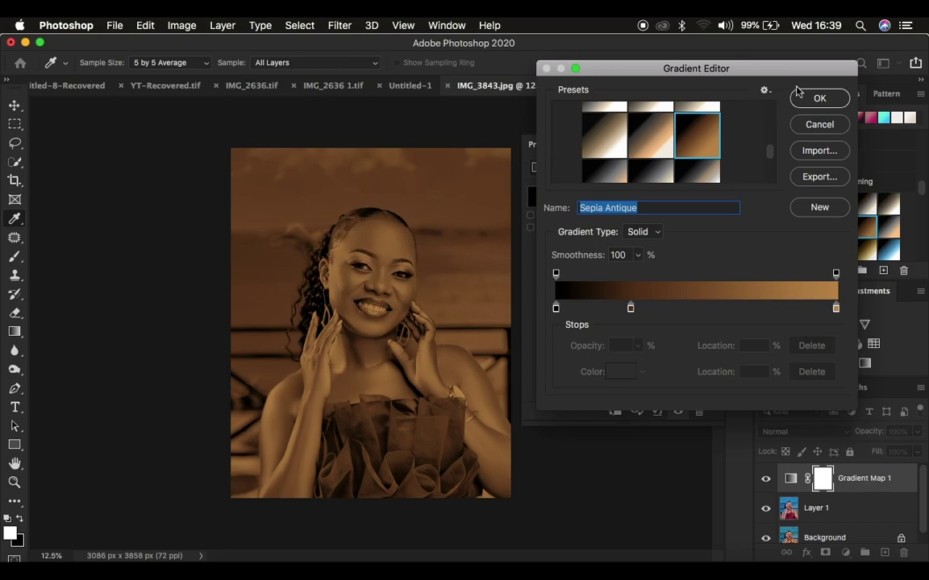
{"action": "left_click", "coordinate": [819, 98]}
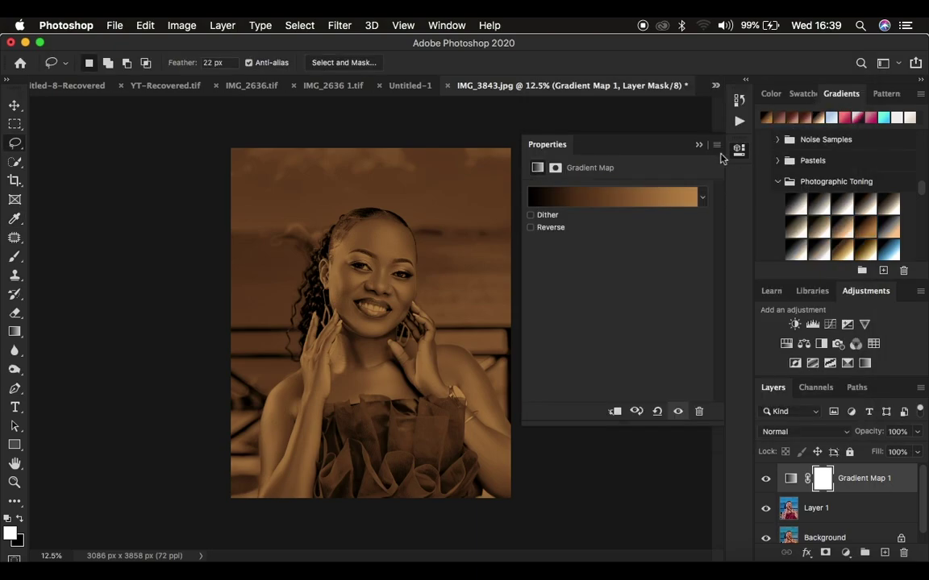
{"action": "left_click", "coordinate": [699, 144]}
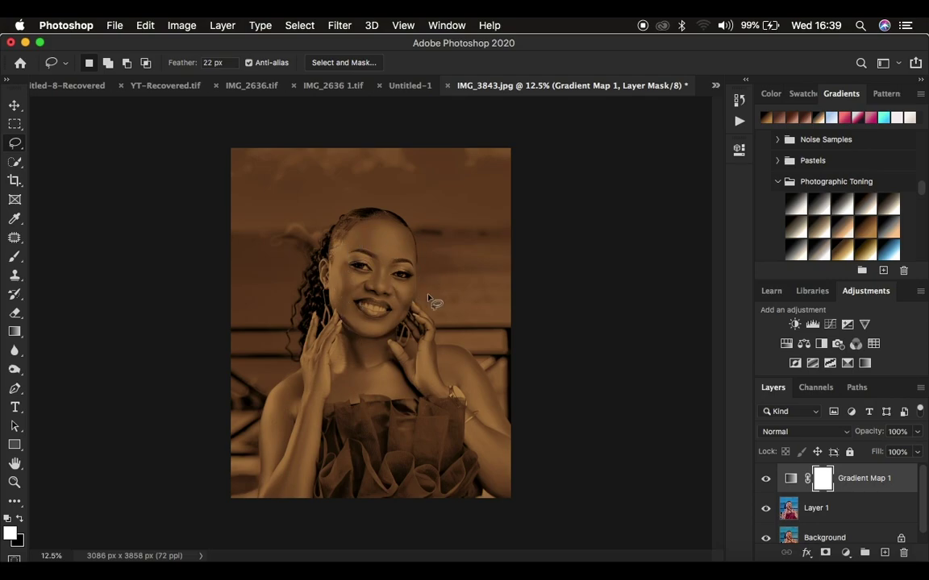
- Set Gradient Map 1's blend mode to Soft Light and compare the toning on and off
{"action": "left_click", "coordinate": [791, 434]}
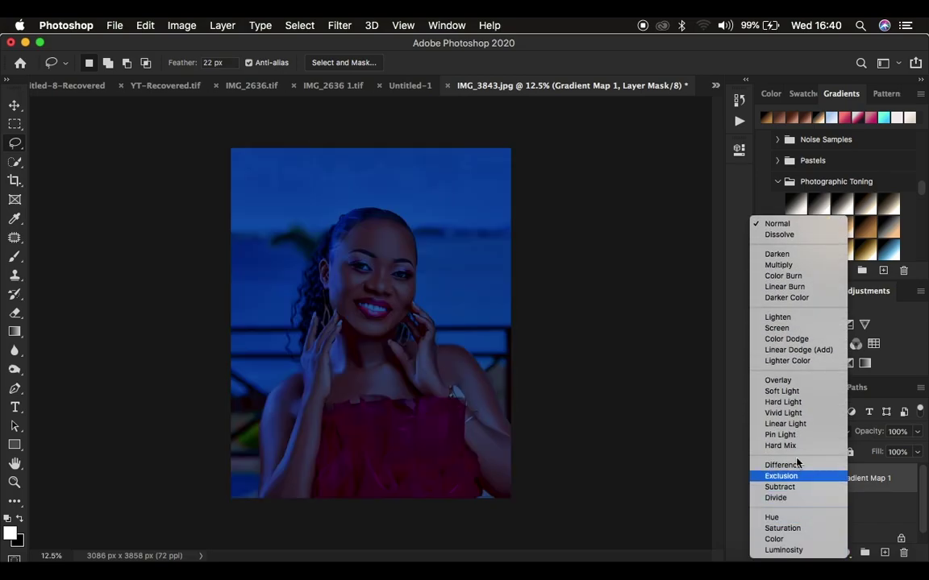
{"action": "left_click", "coordinate": [781, 394]}
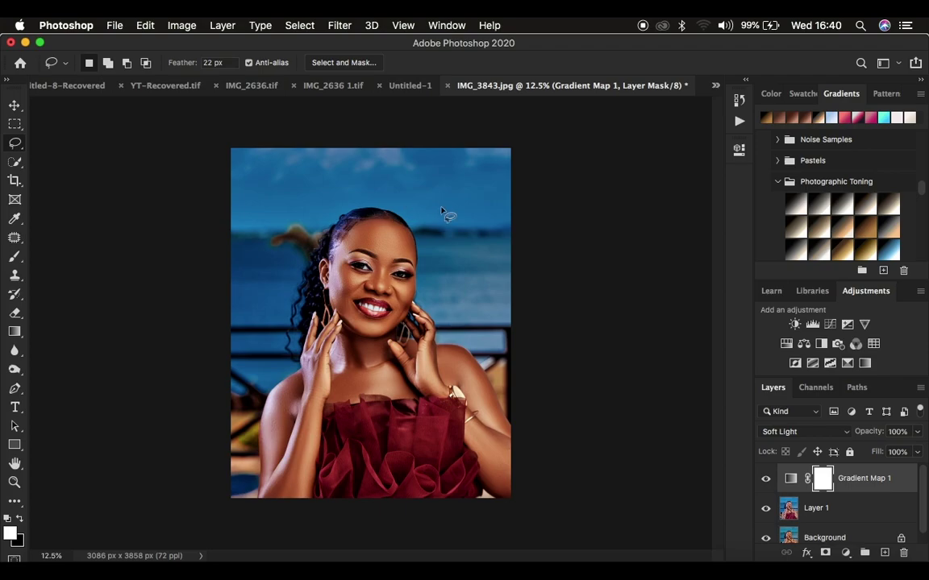
{"action": "left_click", "coordinate": [765, 478]}
{"action": "left_click", "coordinate": [766, 479]}
{"action": "left_click", "coordinate": [766, 480]}
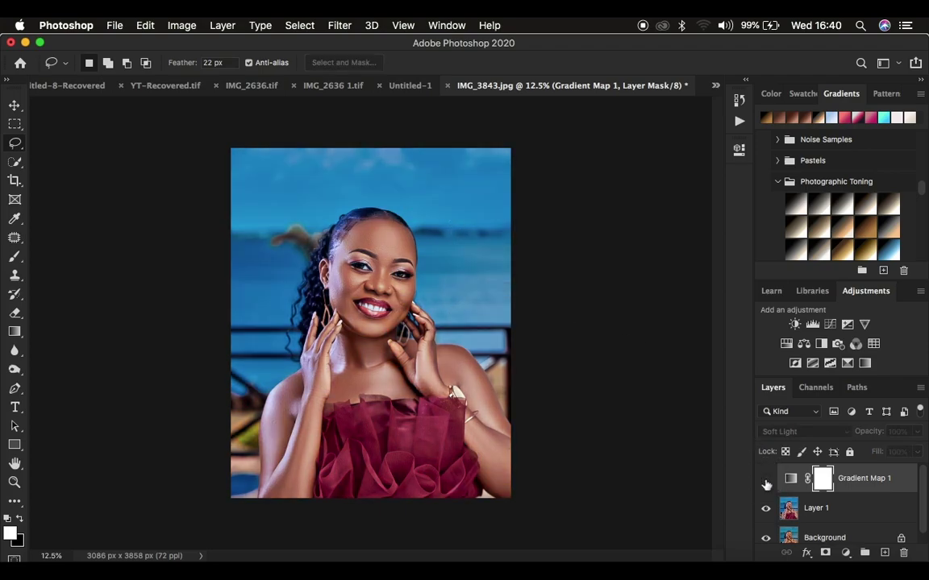
{"action": "left_click", "coordinate": [766, 481]}
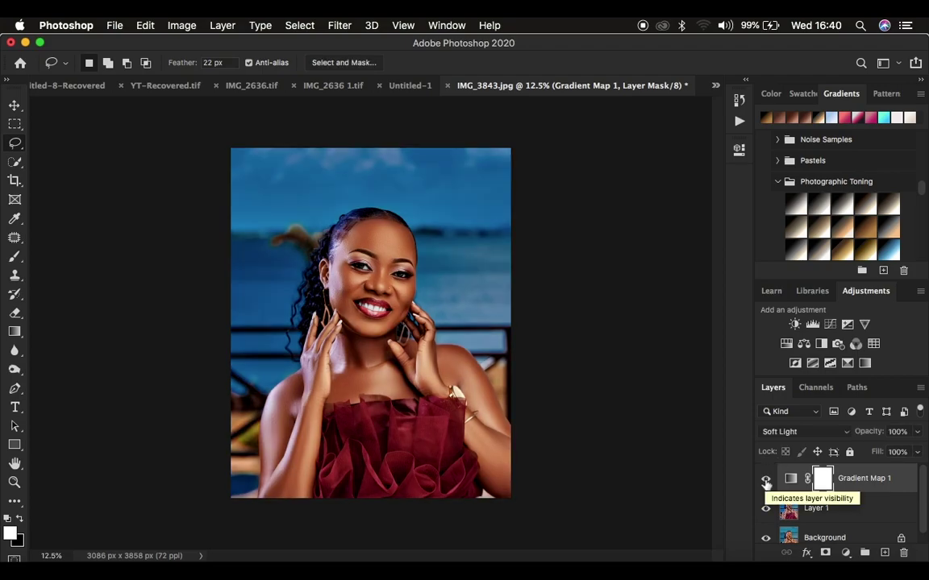
{"action": "left_click", "coordinate": [766, 481]}
{"action": "left_click", "coordinate": [766, 480]}
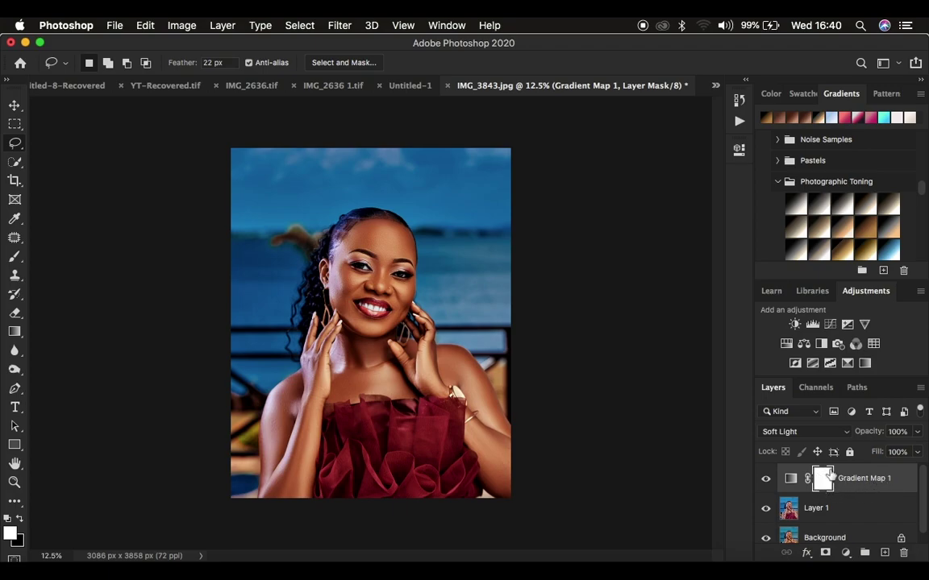
- In Gradient Map 1's Blending Options, drag the Underlying Layer black point to 65
{"action": "key", "text": "super+2"}
{"action": "double_click", "coordinate": [903, 483]}
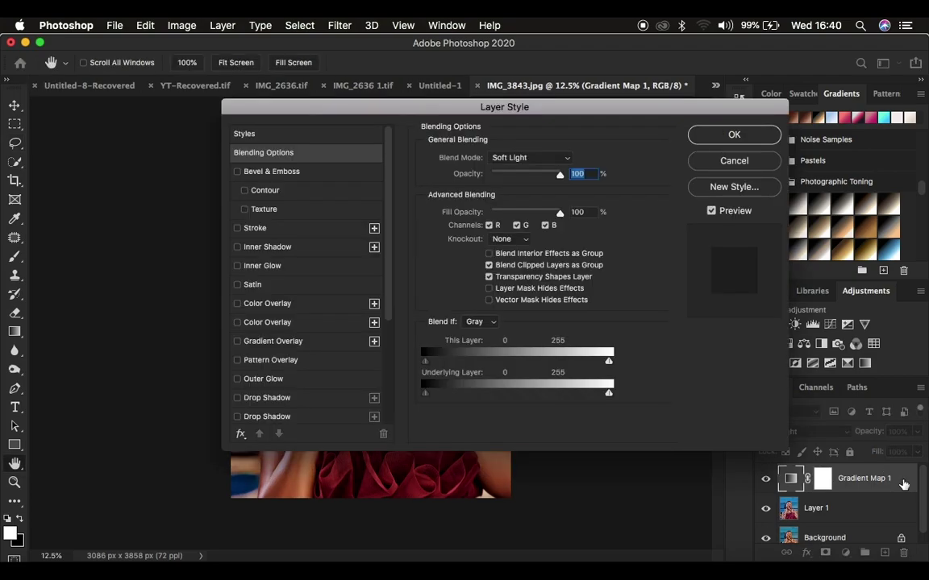
{"action": "left_click_drag", "start_coordinate": [562, 114], "coordinate": [780, 79]}
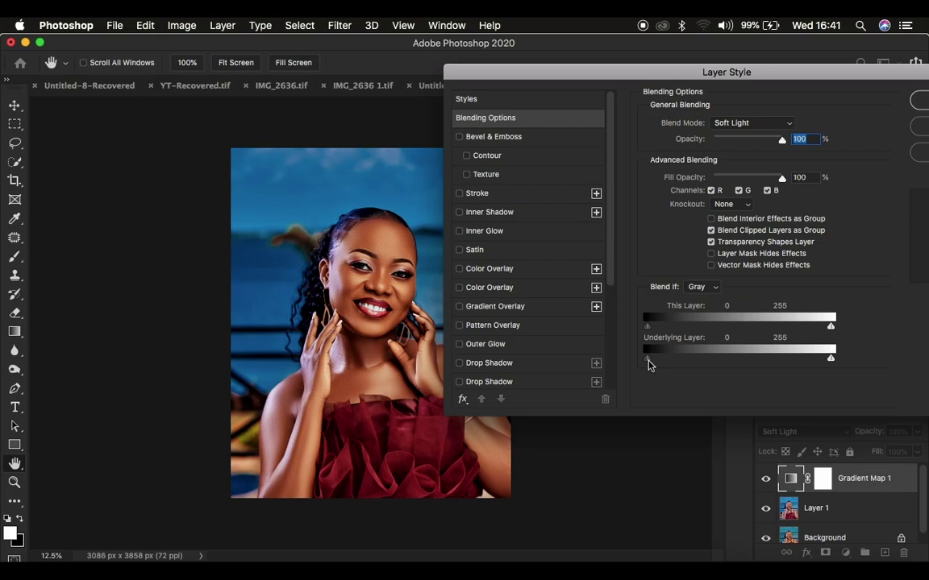
{"action": "left_click_drag", "start_coordinate": [649, 364], "coordinate": [693, 362]}
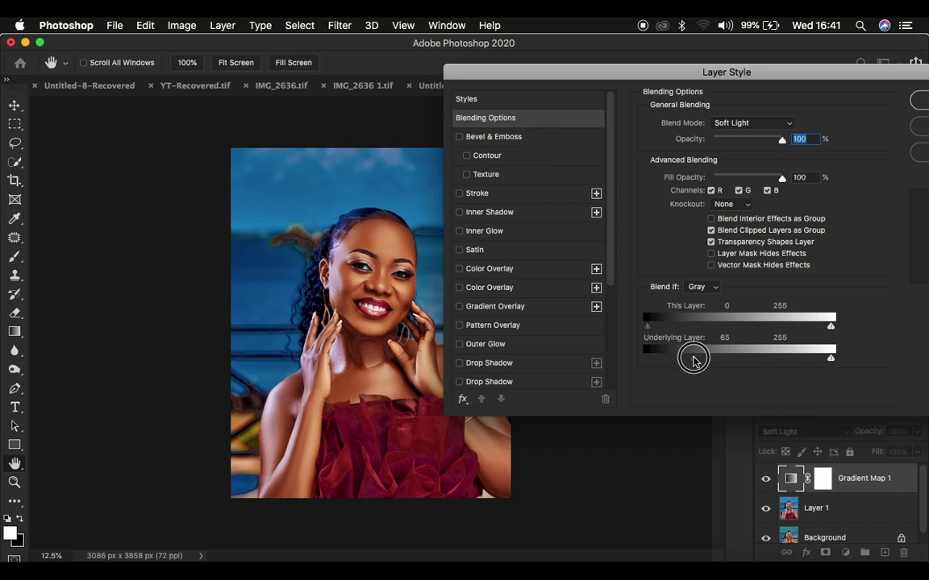
{"action": "left_click_drag", "start_coordinate": [693, 361], "coordinate": [694, 362]}
{"action": "left_click_drag", "start_coordinate": [693, 360], "coordinate": [694, 360]}
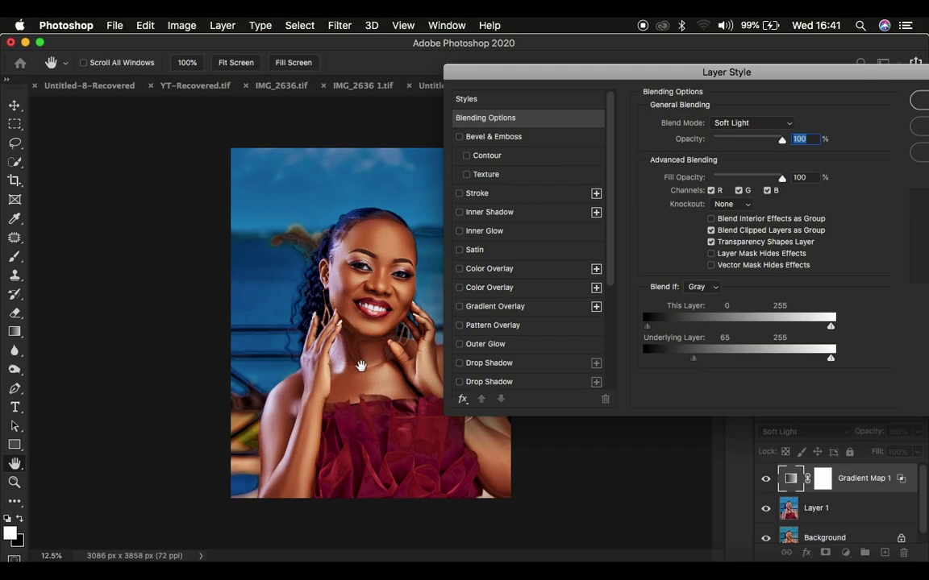
- Split the Underlying Layer black slider into 35 / 117 and confirm the Layer Style
{"action": "left_click_drag", "start_coordinate": [694, 360], "coordinate": [698, 363]}
{"action": "left_click_drag", "start_coordinate": [697, 365], "coordinate": [670, 366]}
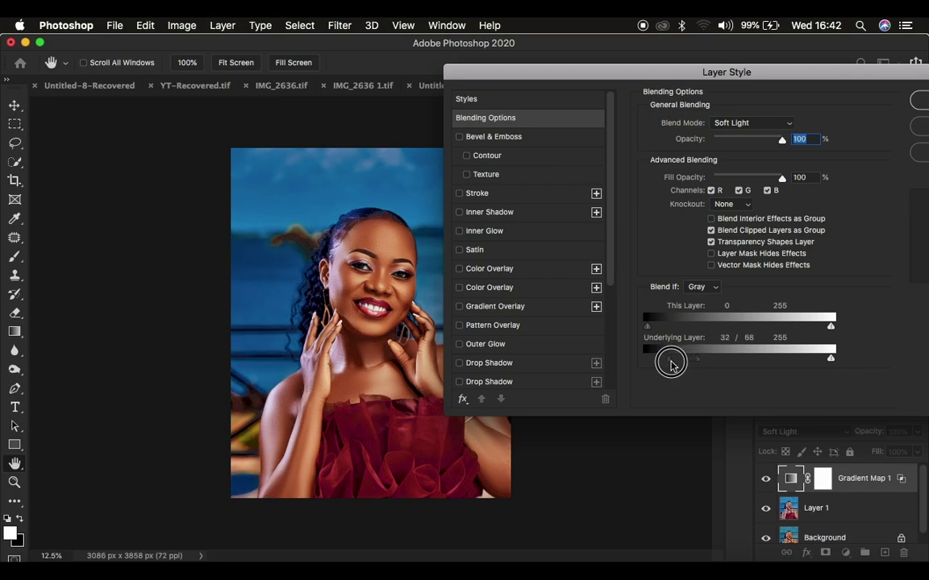
{"action": "left_click_drag", "start_coordinate": [698, 360], "coordinate": [729, 361]}
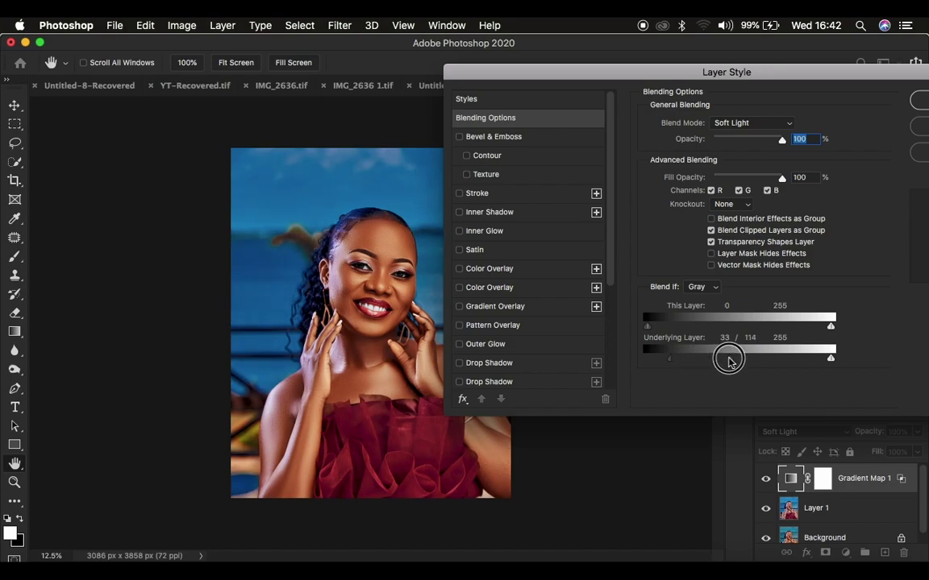
{"action": "left_click_drag", "start_coordinate": [671, 362], "coordinate": [667, 360]}
{"action": "left_click_drag", "start_coordinate": [731, 362], "coordinate": [733, 360]}
{"action": "left_click_drag", "start_coordinate": [668, 360], "coordinate": [674, 362]}
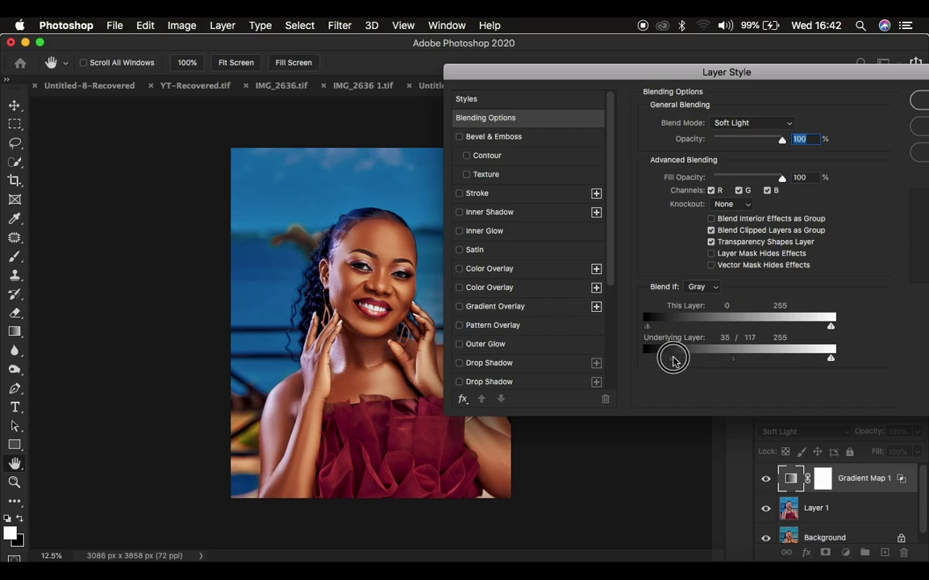
{"action": "left_click_drag", "start_coordinate": [674, 360], "coordinate": [674, 362]}
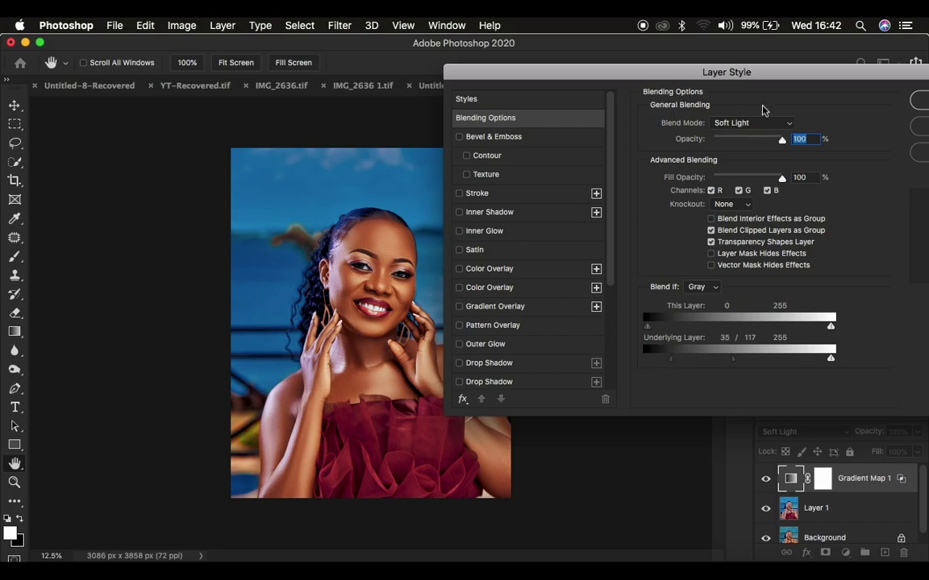
{"action": "left_click_drag", "start_coordinate": [761, 75], "coordinate": [591, 85]}
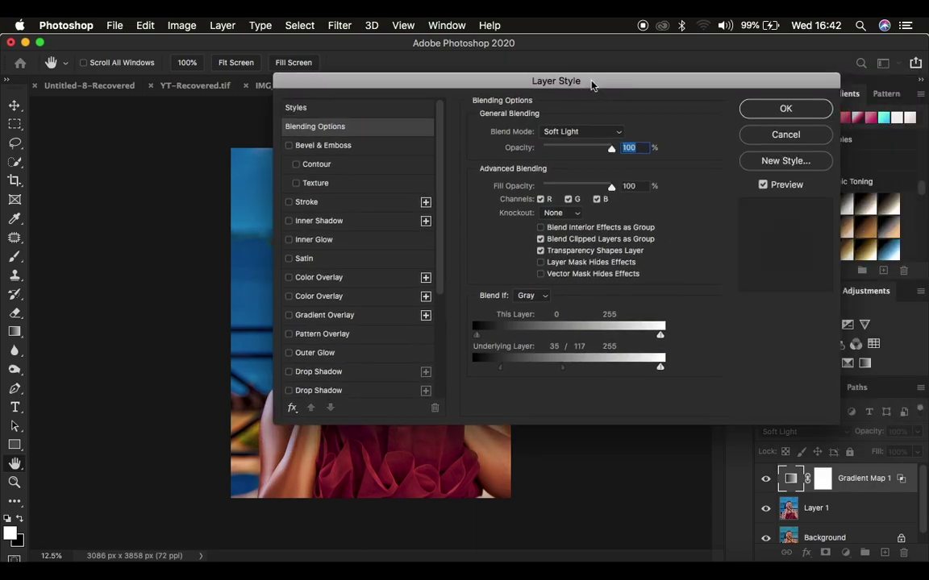
{"action": "left_click", "coordinate": [768, 114]}
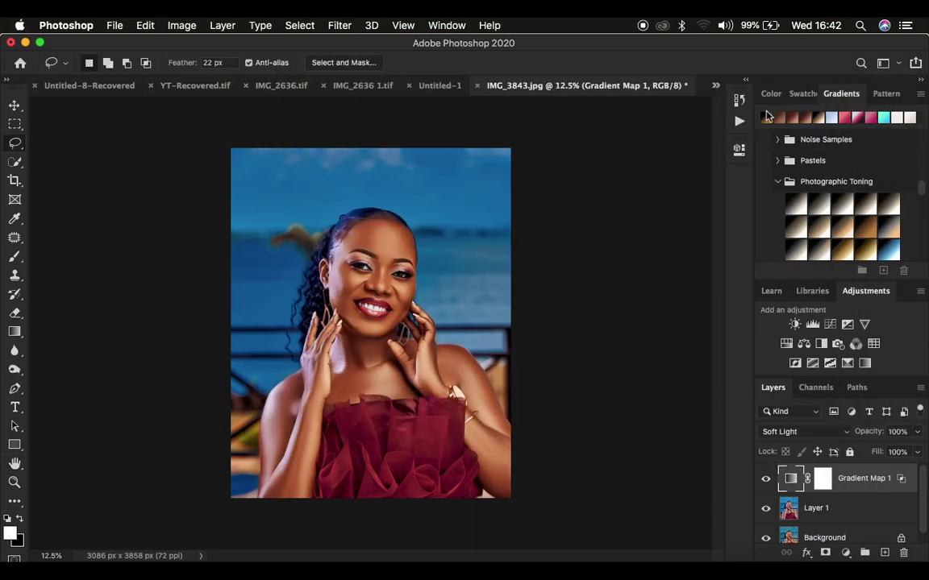
- Compare the toning on and off, then reduce Gradient Map 1's opacity to 93%
{"action": "left_click", "coordinate": [765, 479]}
{"action": "left_click", "coordinate": [766, 479]}
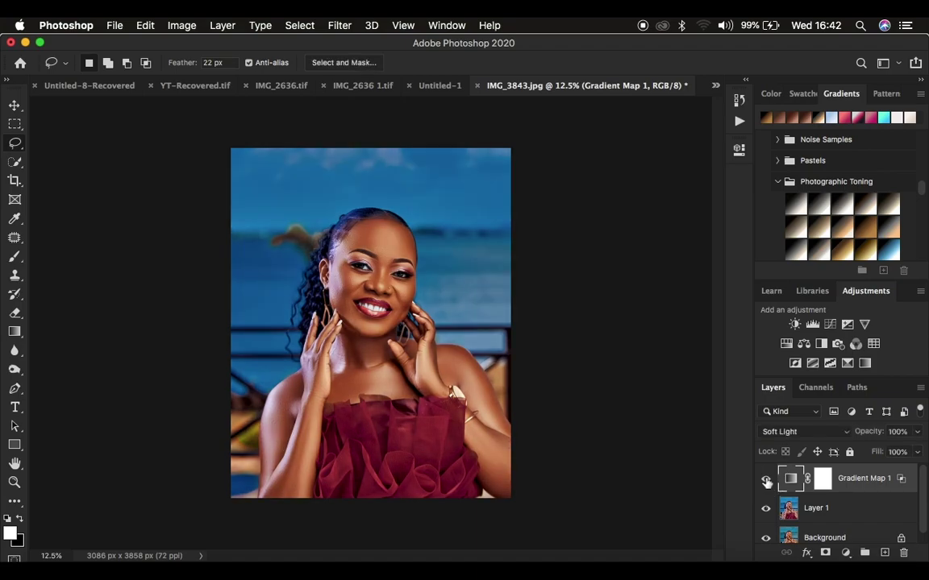
{"action": "left_click", "coordinate": [766, 479]}
{"action": "left_click", "coordinate": [766, 479]}
{"action": "left_click", "coordinate": [765, 479]}
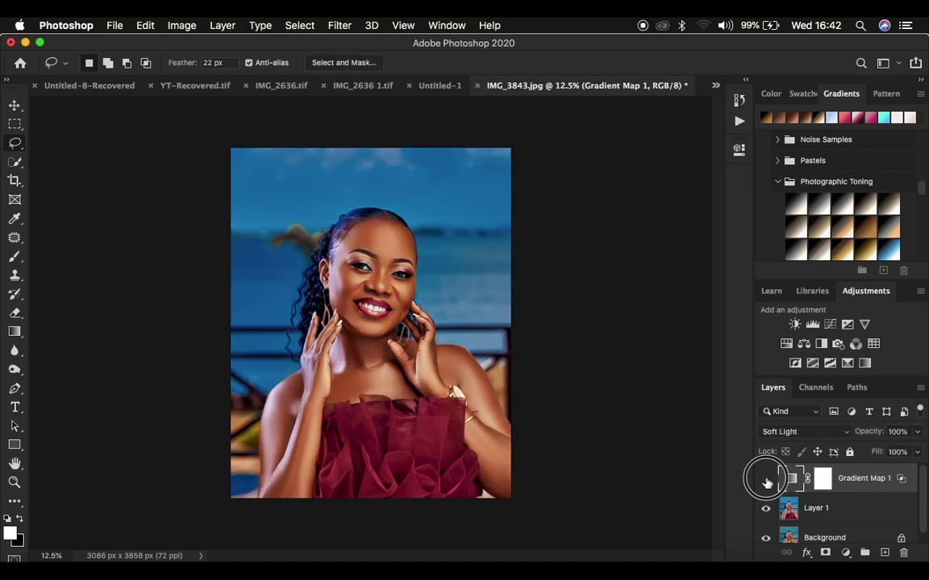
{"action": "left_click", "coordinate": [766, 479]}
{"action": "left_click", "coordinate": [766, 479]}
{"action": "left_click", "coordinate": [766, 479]}
{"action": "left_click", "coordinate": [765, 479]}
{"action": "left_click", "coordinate": [766, 479]}
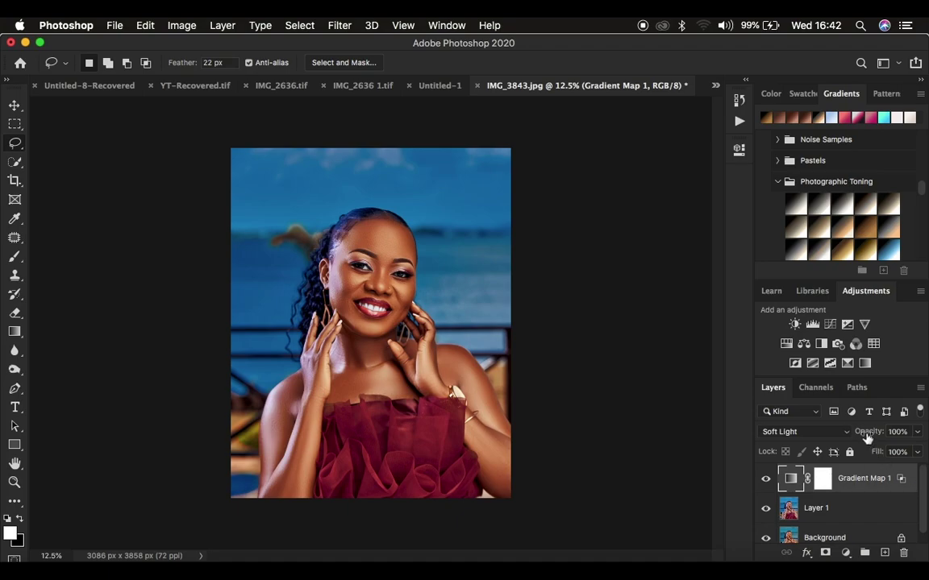
{"action": "mouse_move", "coordinate": [865, 435]}
{"action": "left_mouse_down"}
{"action": "mouse_move", "coordinate": [848, 439]}
{"action": "mouse_move", "coordinate": [857, 433]}
{"action": "left_mouse_up"}
{"action": "left_click", "coordinate": [822, 479]}
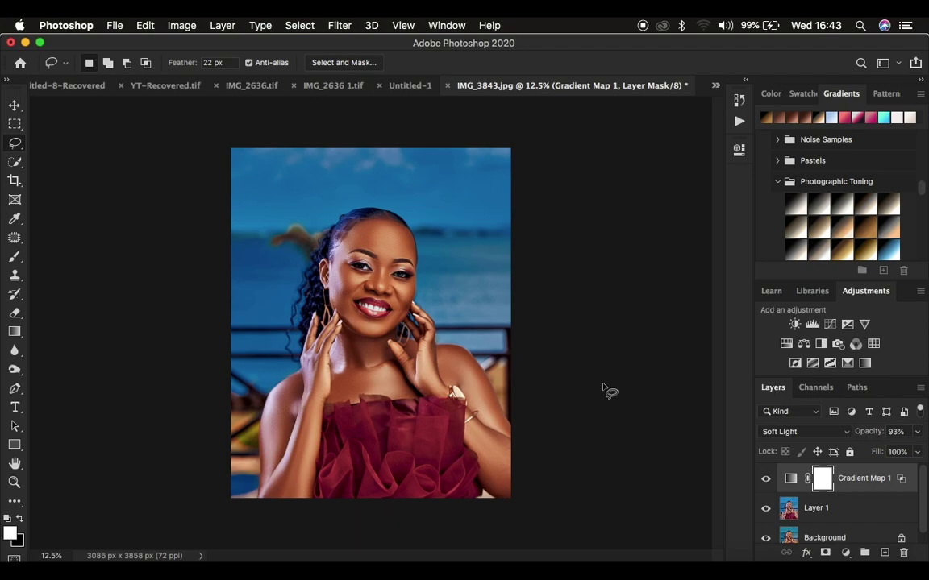
- Invert the mask to black and set up a 0%-hardness brush painting white
{"action": "key", "text": "super+i"}
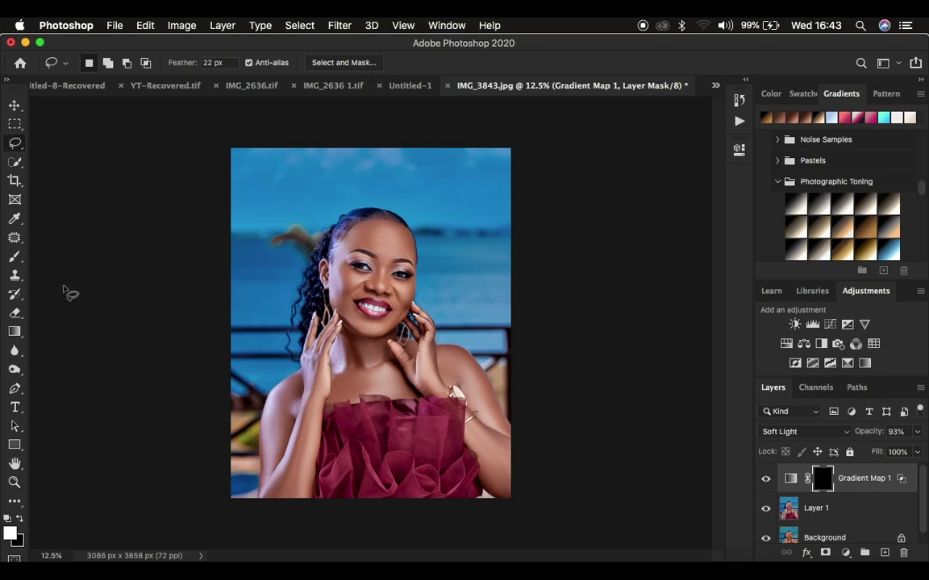
{"action": "left_click", "coordinate": [15, 257]}
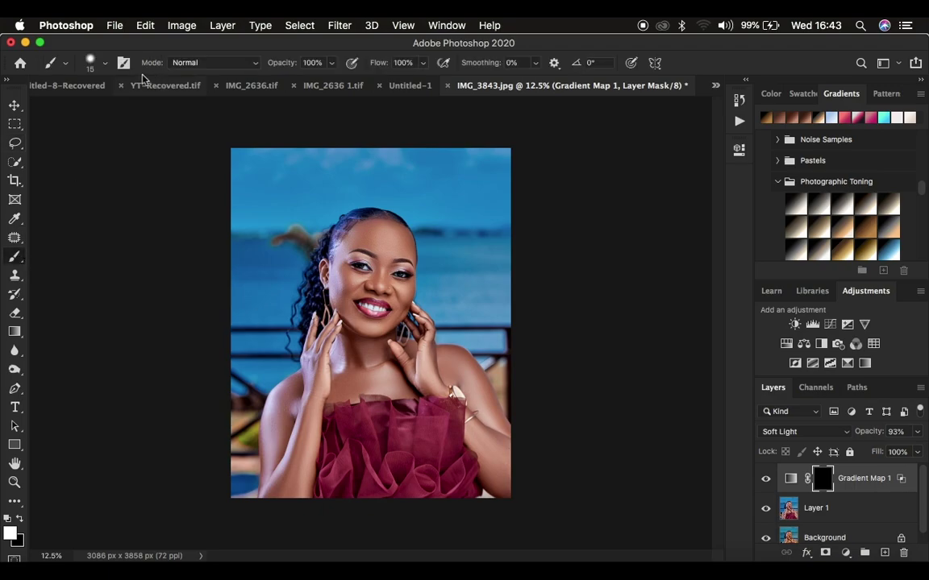
{"action": "left_click", "coordinate": [99, 65]}
{"action": "left_click_drag", "start_coordinate": [122, 141], "coordinate": [82, 140]}
{"action": "left_click", "coordinate": [99, 65]}
{"action": "left_click", "coordinate": [7, 520]}
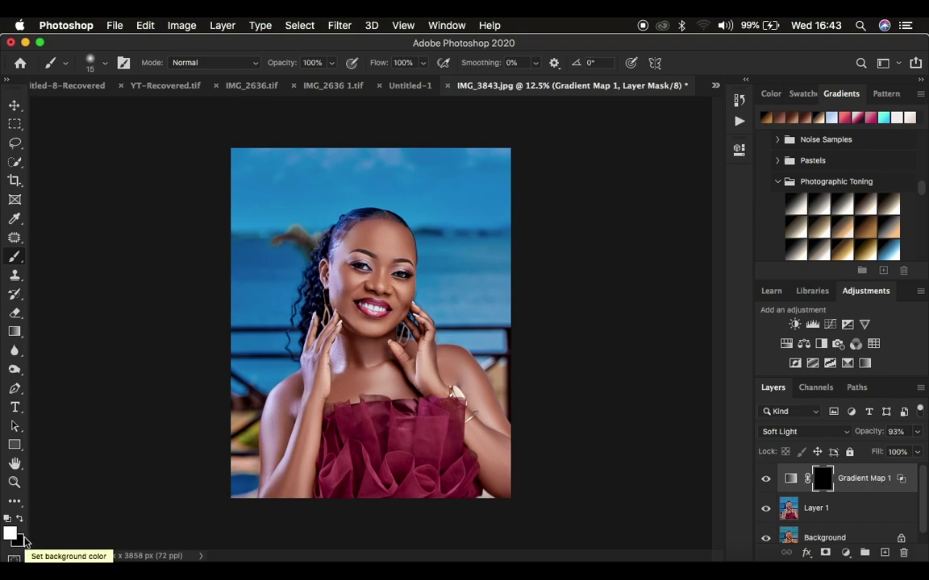
{"action": "left_click", "coordinate": [20, 522]}
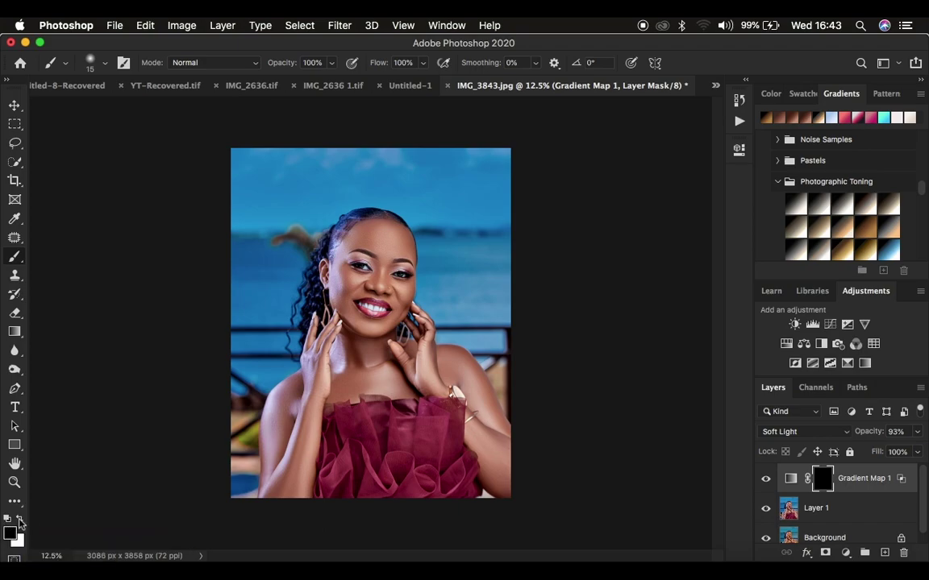
{"action": "left_click", "coordinate": [20, 522]}
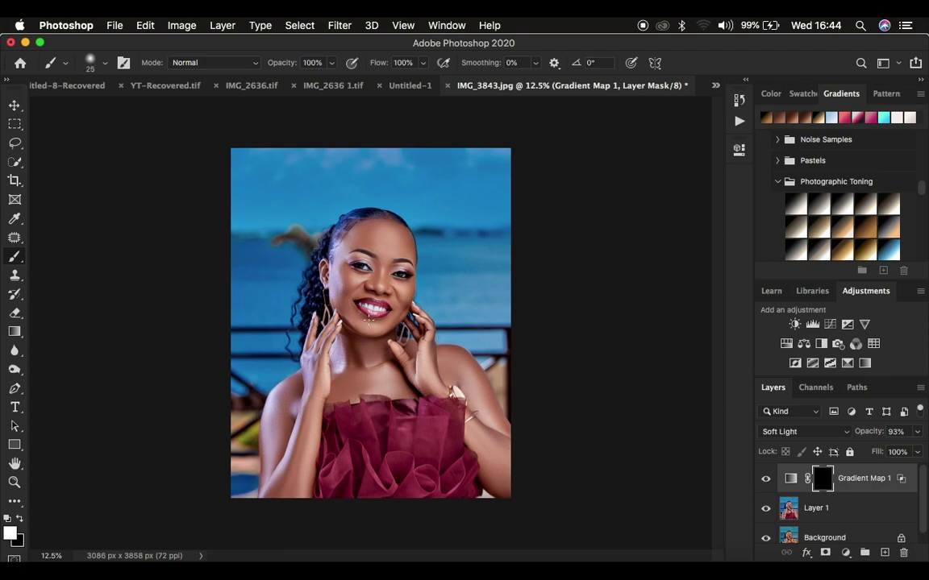
- Paint white on the mask over the woman's face and right arm, brush 600 then 400 px
{"action": "key", "text": "bracketright"}
{"action": "key", "text": "bracketright"}
{"action": "key", "text": "bracketright"}
{"action": "key", "text": "bracketright"}
{"action": "key", "text": "bracketright"}
{"action": "key", "text": "bracketright"}
{"action": "key", "text": "bracketright"}
{"action": "key", "text": "bracketright"}
{"action": "key", "text": "bracketright"}
{"action": "key", "text": "bracketright"}
{"action": "key", "text": "bracketright"}
{"action": "key", "text": "bracketright"}
{"action": "key", "text": "bracketright"}
{"action": "left_click", "coordinate": [367, 240]}
{"action": "mouse_move", "coordinate": [367, 240]}
{"action": "left_mouse_down"}
{"action": "mouse_move", "coordinate": [362, 218]}
{"action": "mouse_move", "coordinate": [373, 259]}
{"action": "mouse_move", "coordinate": [363, 239]}
{"action": "mouse_move", "coordinate": [356, 315]}
{"action": "mouse_move", "coordinate": [377, 337]}
{"action": "mouse_move", "coordinate": [386, 286]}
{"action": "mouse_move", "coordinate": [377, 249]}
{"action": "mouse_move", "coordinate": [334, 278]}
{"action": "mouse_move", "coordinate": [325, 357]}
{"action": "mouse_move", "coordinate": [359, 384]}
{"action": "mouse_move", "coordinate": [431, 367]}
{"action": "mouse_move", "coordinate": [418, 375]}
{"action": "mouse_move", "coordinate": [466, 409]}
{"action": "mouse_move", "coordinate": [489, 443]}
{"action": "mouse_move", "coordinate": [465, 394]}
{"action": "mouse_move", "coordinate": [489, 423]}
{"action": "mouse_move", "coordinate": [438, 363]}
{"action": "mouse_move", "coordinate": [352, 352]}
{"action": "mouse_move", "coordinate": [311, 326]}
{"action": "left_mouse_up"}
{"action": "key", "text": "bracketleft"}
{"action": "key", "text": "bracketleft"}
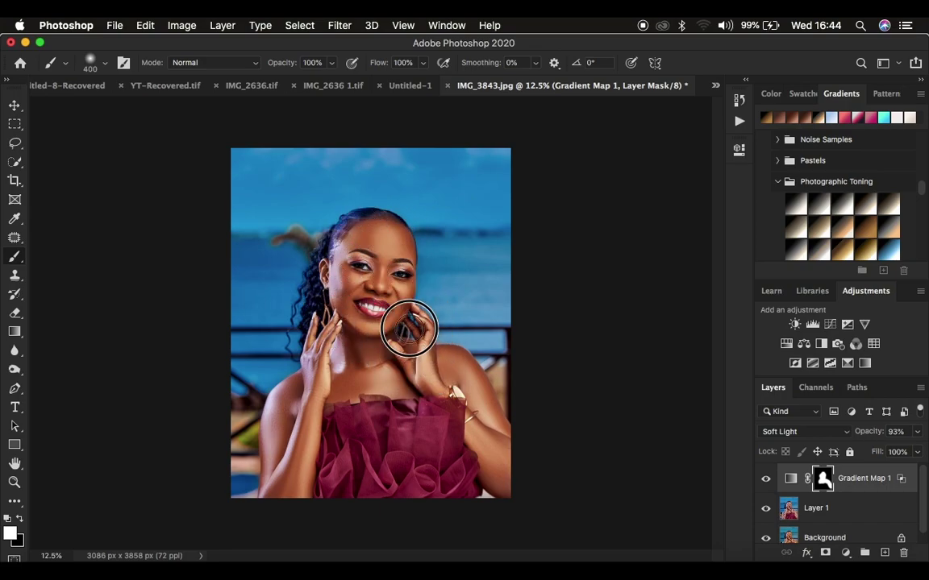
{"action": "left_click_drag", "start_coordinate": [479, 431], "coordinate": [503, 493]}
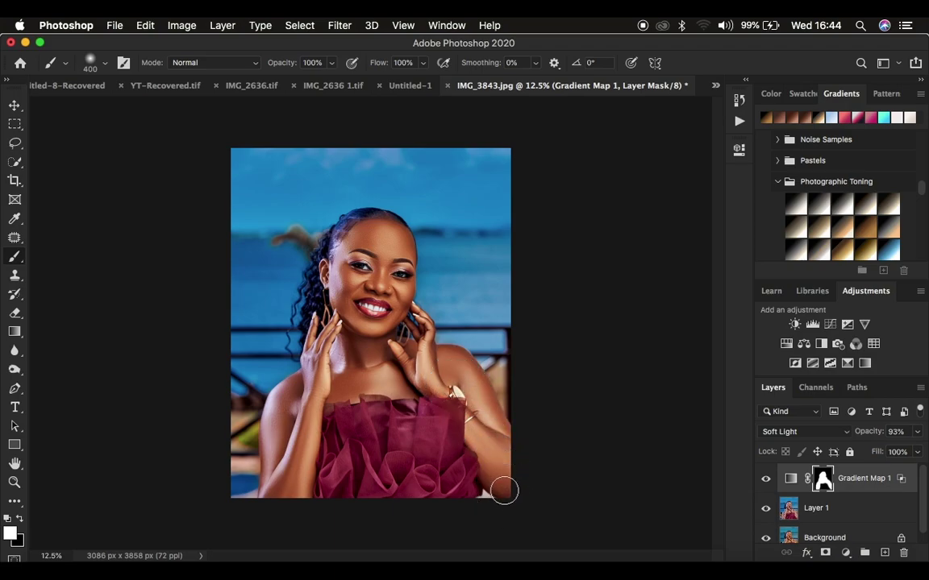